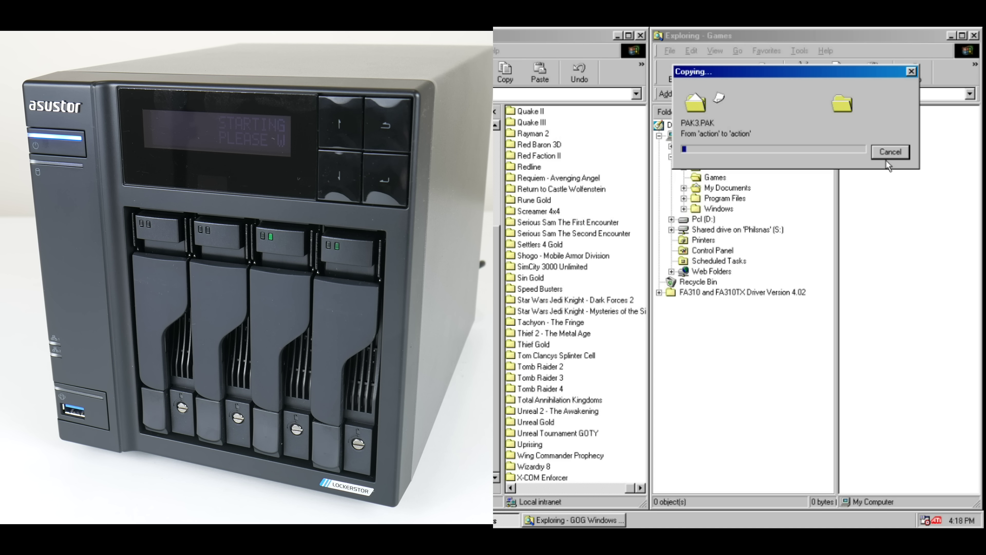
Step: Move the copy progress window aside to uncover the system and display properties
drag(845, 297, 849, 352)
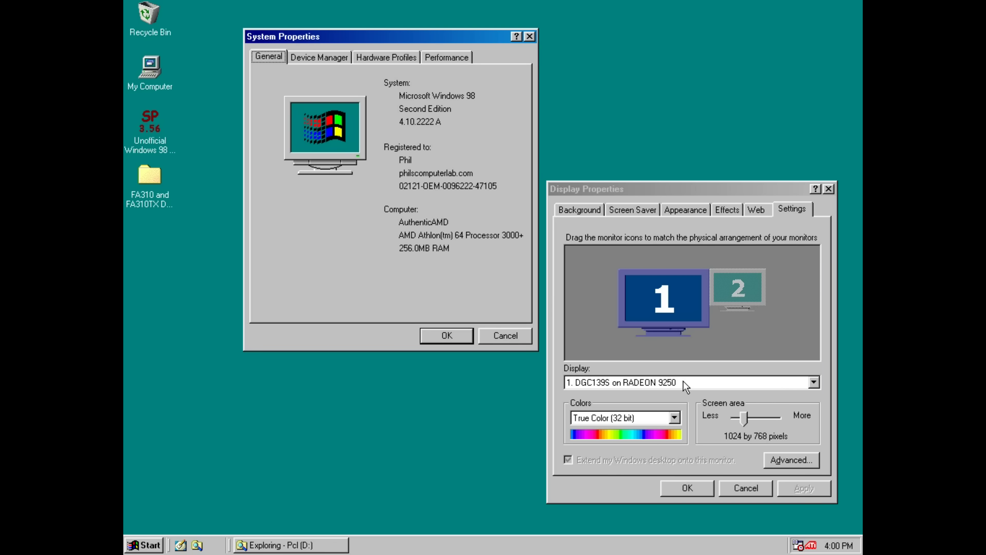
Step: Switch System Properties to Device Manager to list the installed hardware
click(329, 62)
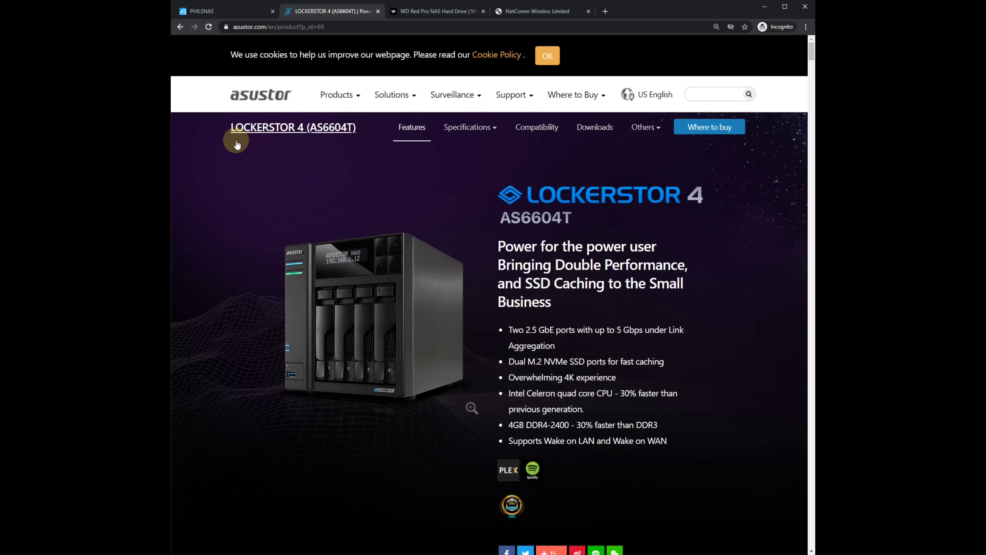
Step: Switch to the PHILSNAS admin tab showing LAN1 at 192.168.20.12
key(ctrl+shift+Tab)
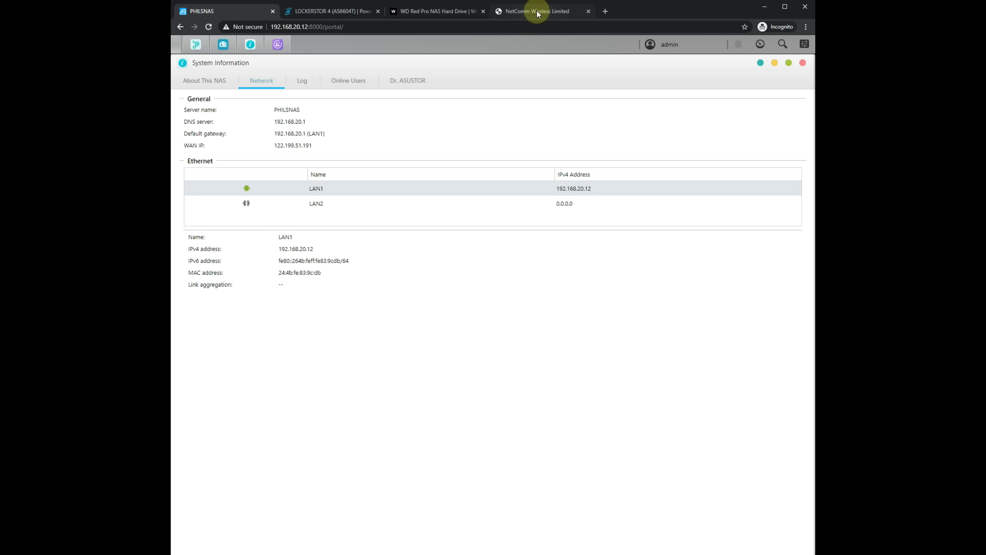
Step: Switch to the NetComm router tab listing the static DHCP lease for 192.168.20.12
click(538, 14)
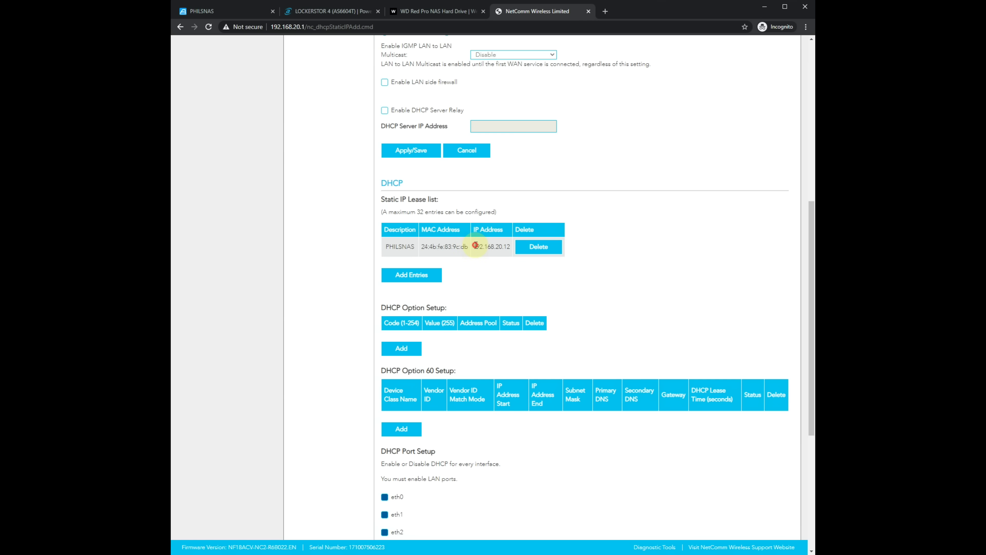
Step: Highlight the reserved address 192.168.20.12 in the lease row, then return to the PHILSNAS tab
drag(476, 245, 507, 246)
click(500, 247)
key(ctrl+1)
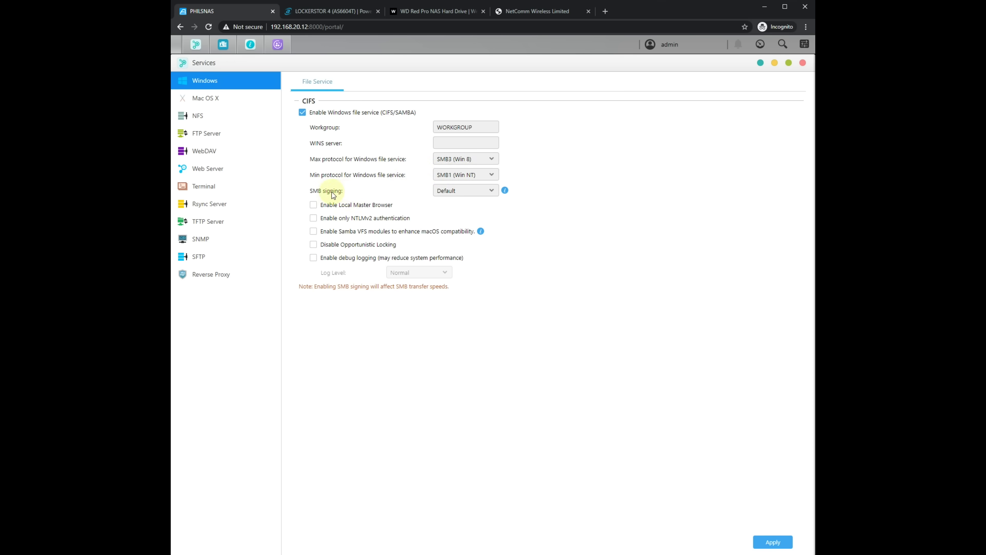
Step: Display the SMB signing options in the Windows file service settings
click(476, 194)
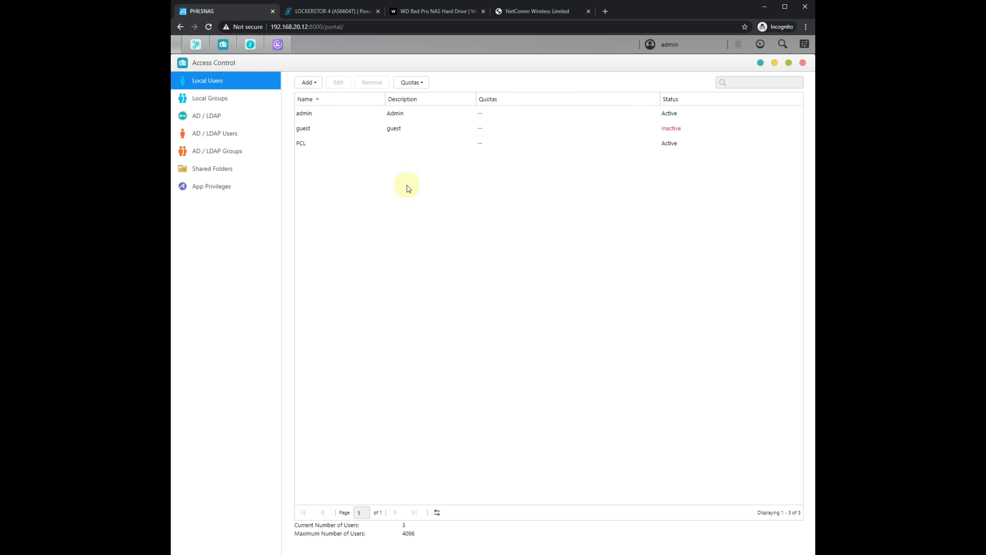
Step: Open the third user account for editing, then the Shared Drive folder's access privileges
click(322, 145)
double_click(322, 145)
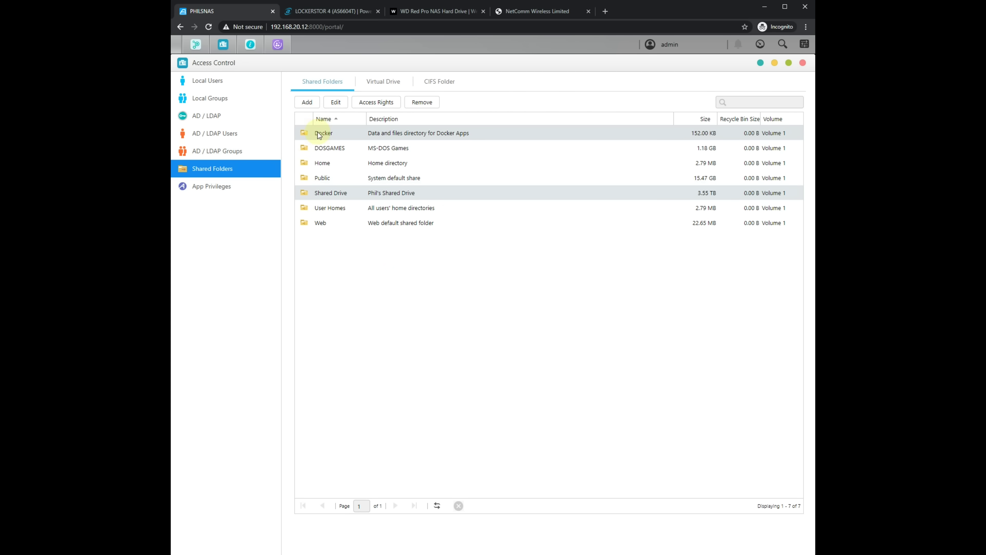
double_click(334, 193)
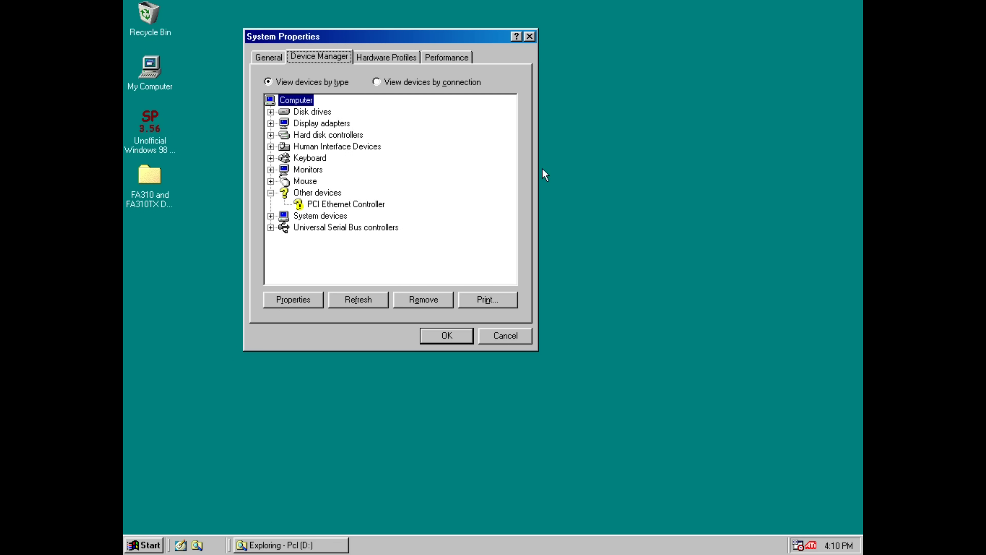
Step: Reinstall the PCI Ethernet Controller driver (NETGEAR FA310TX) from a specified driver folder
double_click(332, 205)
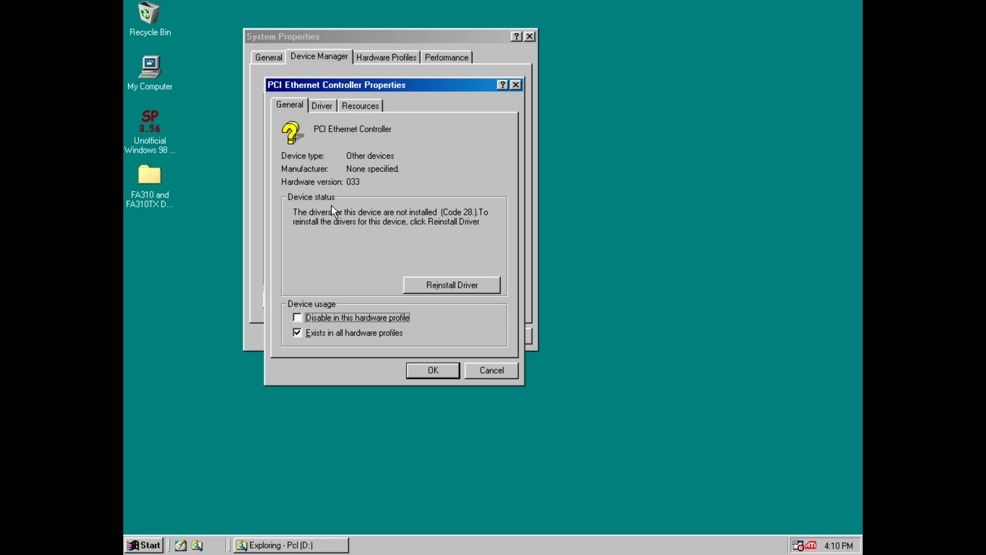
click(471, 288)
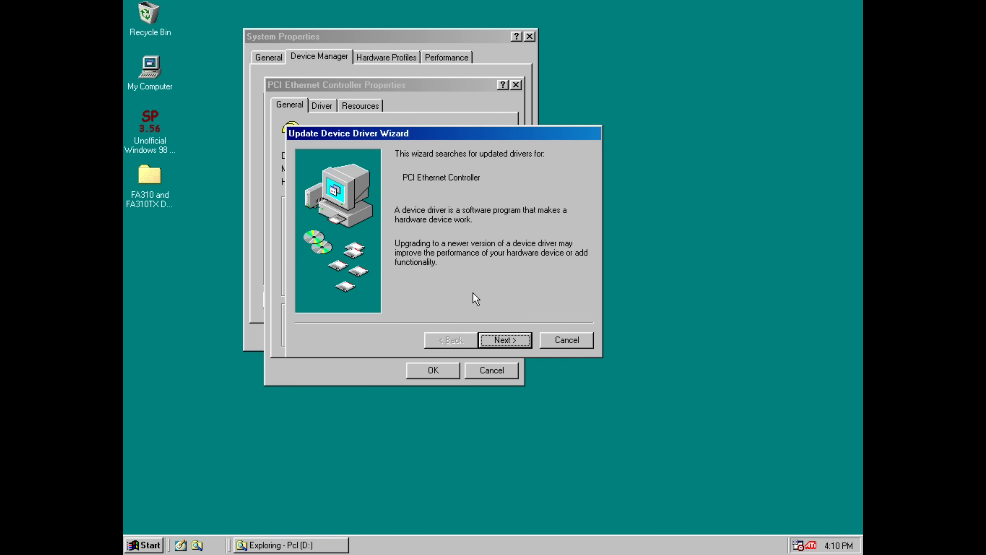
click(503, 341)
click(506, 342)
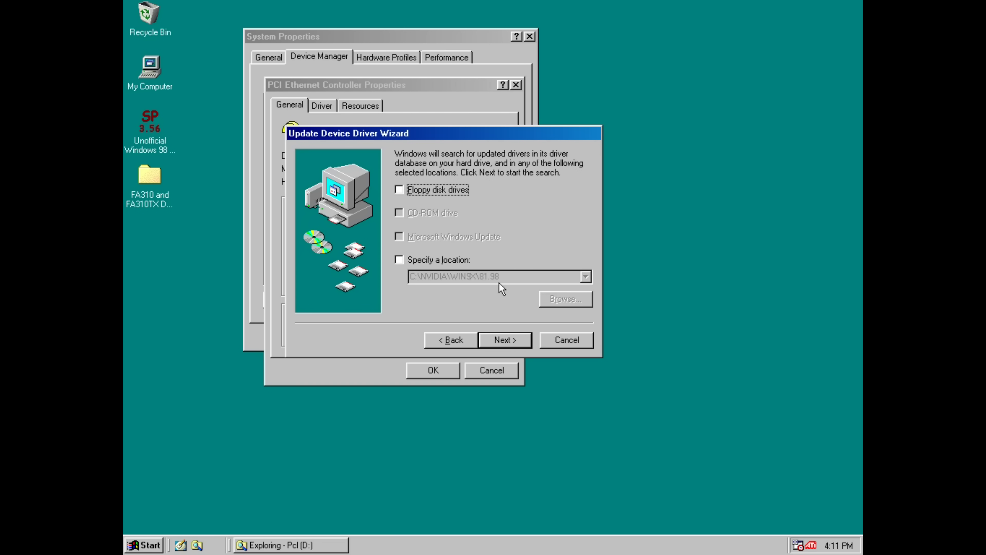
click(459, 261)
click(583, 304)
click(392, 220)
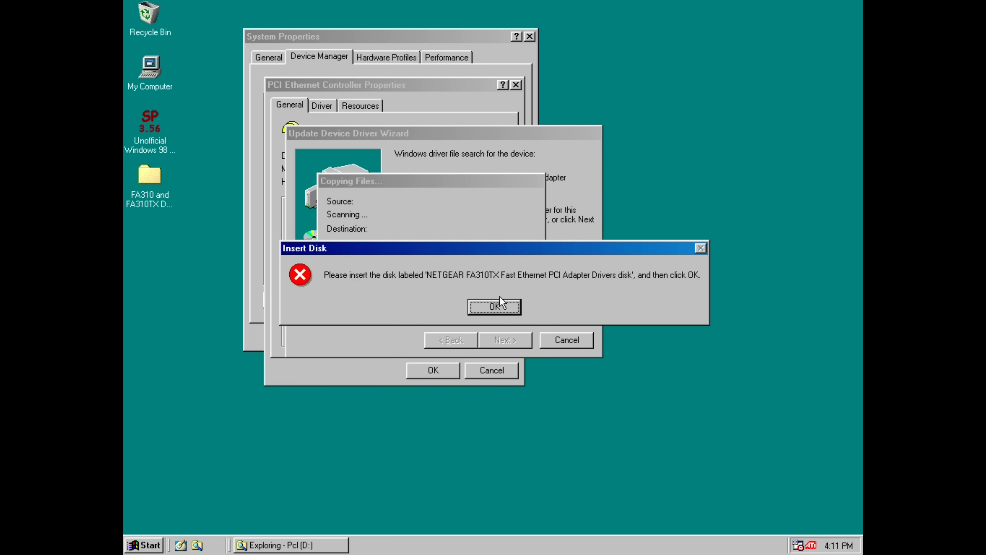
click(496, 306)
click(510, 343)
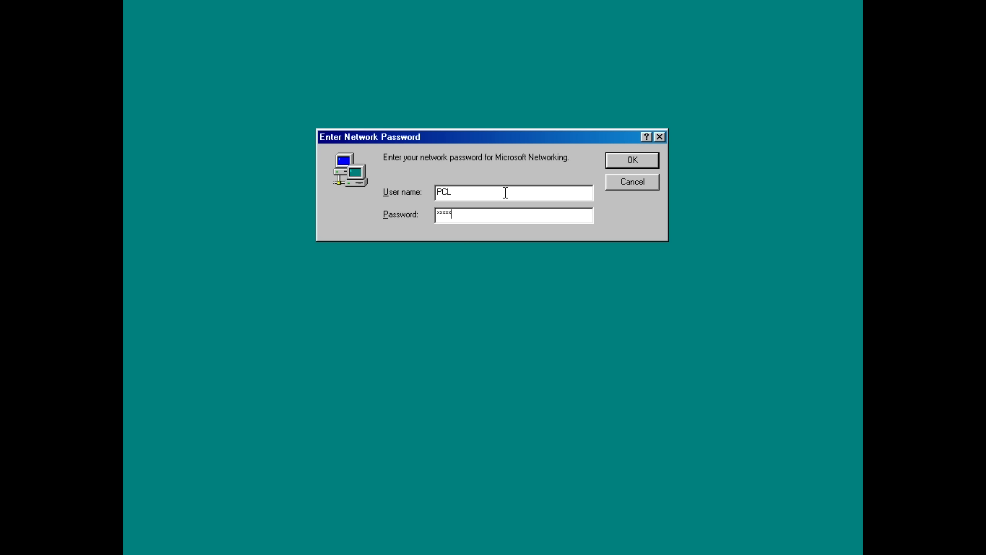
Step: Submit the network logon, then re-enter the new Windows password to confirm it
key(Return)
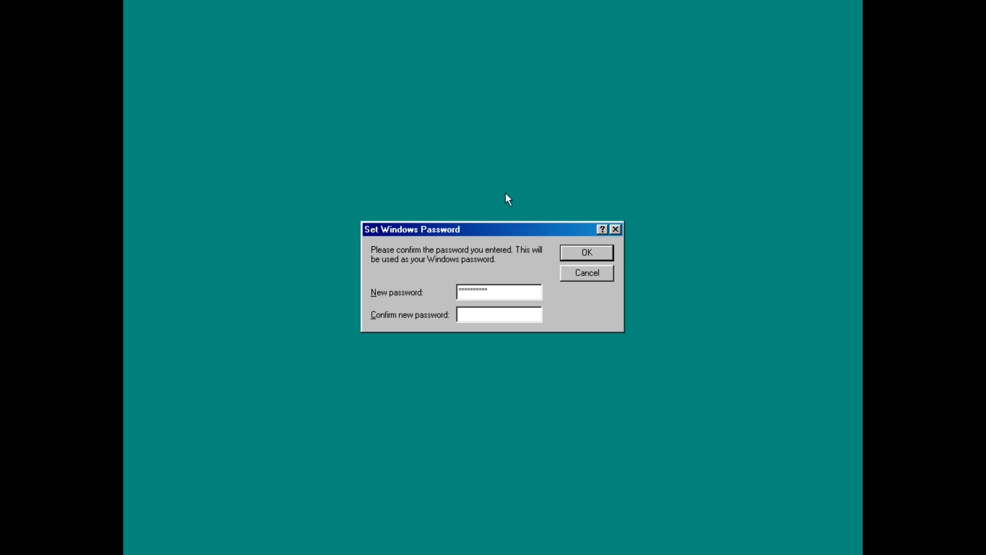
text(**********)
key(Return)
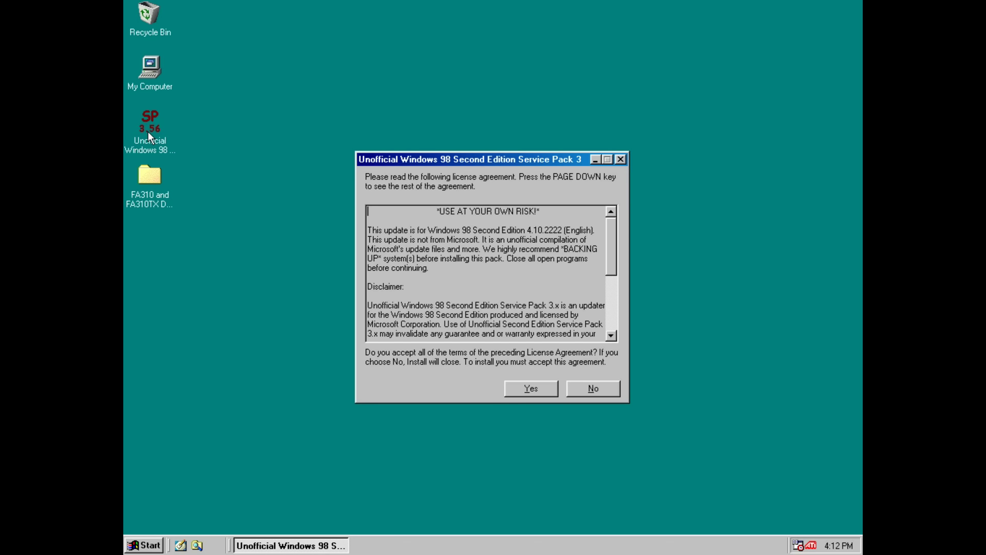
Step: Accept the SP3 license and install it with the Active Directory Services Client Extension selected
click(521, 390)
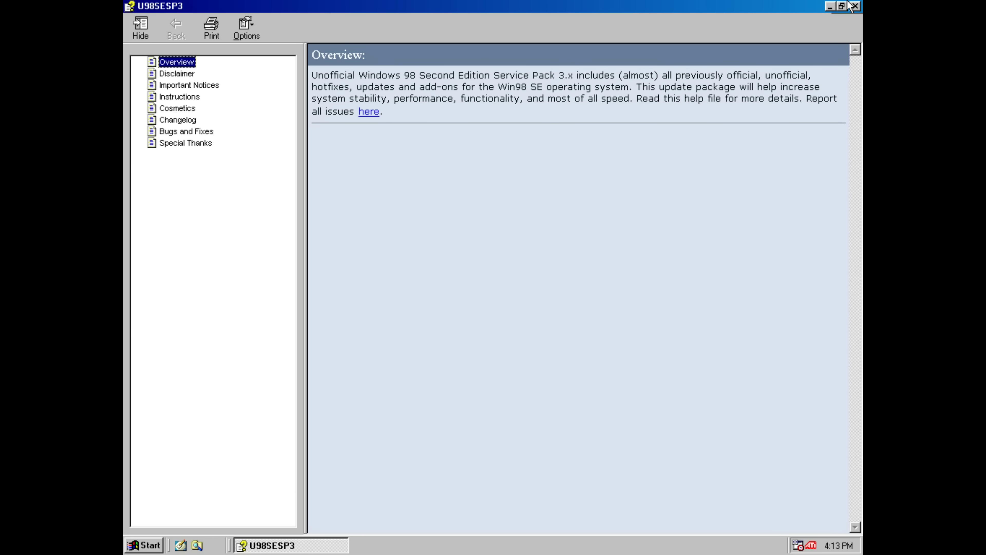
click(856, 6)
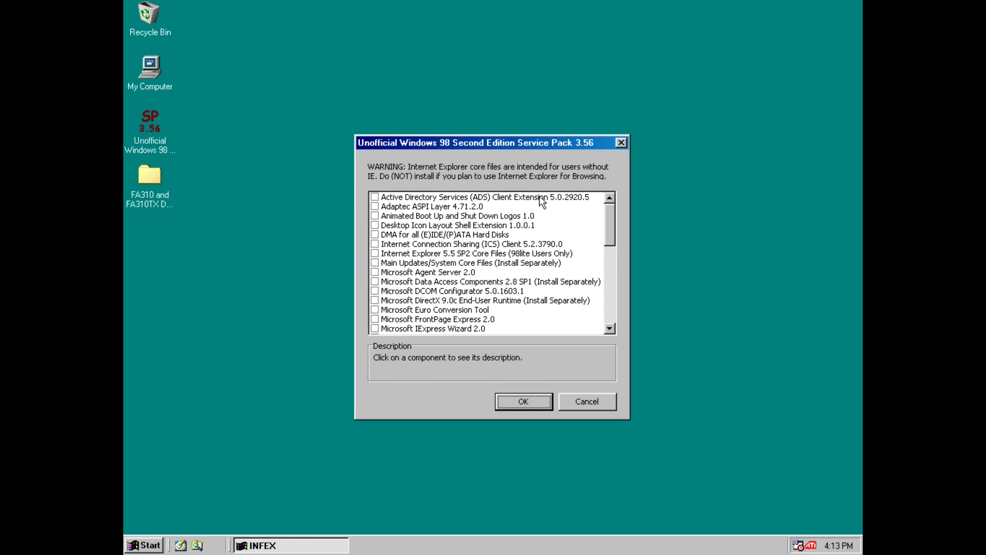
click(374, 198)
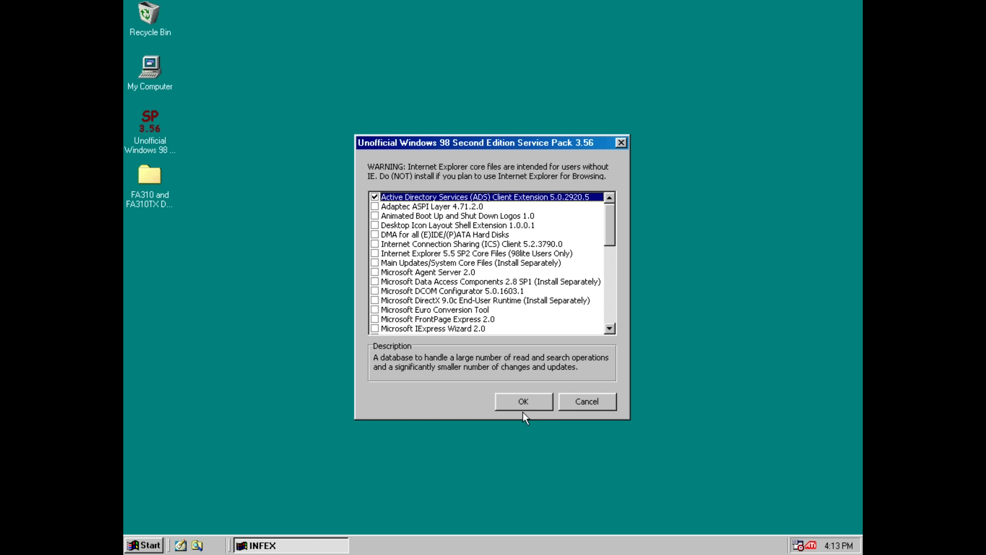
click(527, 401)
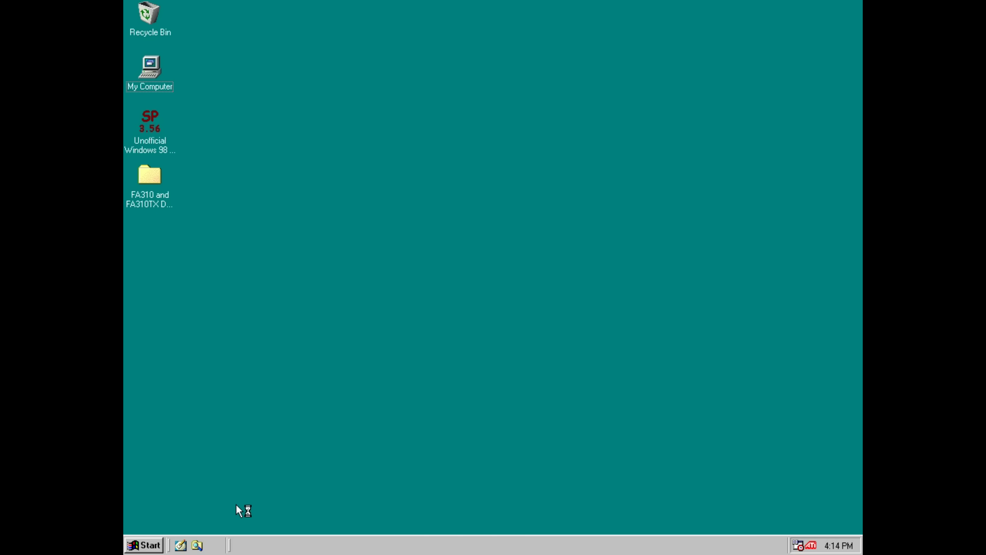
Step: In a maximised Explorer window, map \\192.168.20.12\Shared Drive as S: with Reconnect at logon ticked
click(197, 545)
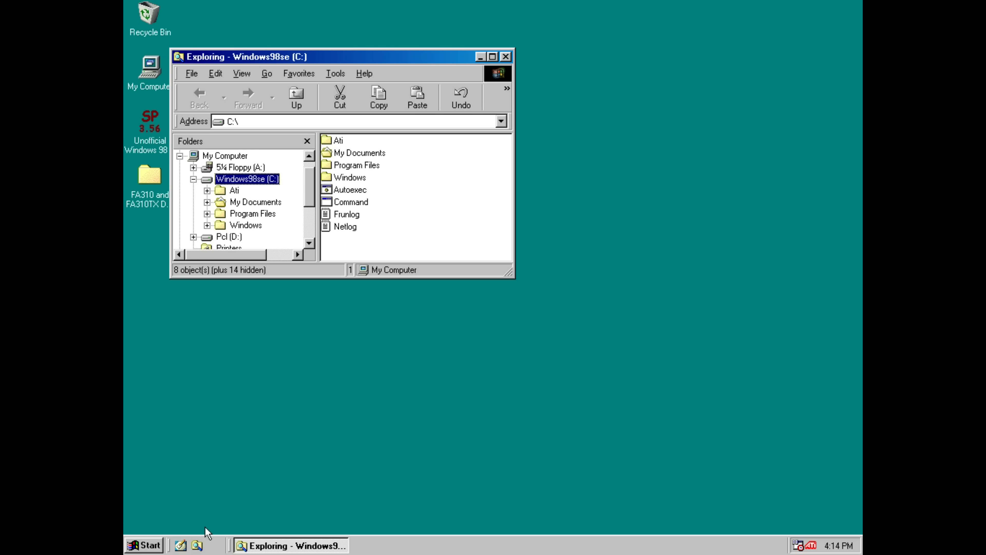
double_click(451, 58)
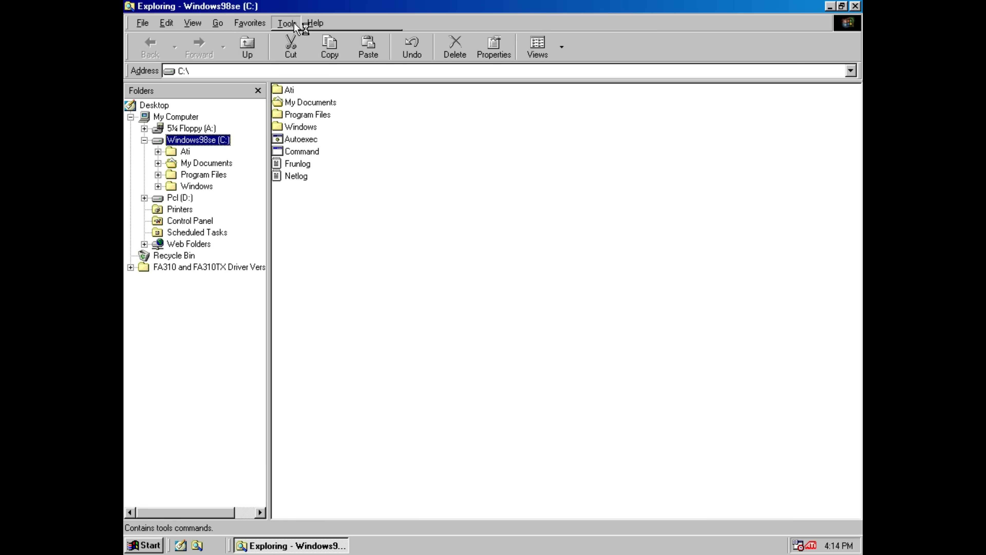
click(287, 23)
click(303, 58)
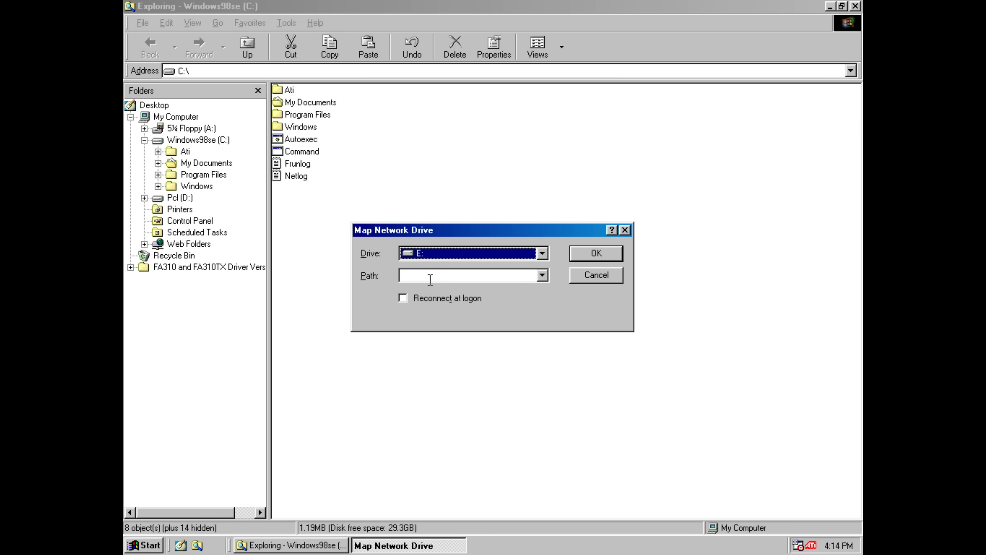
click(446, 255)
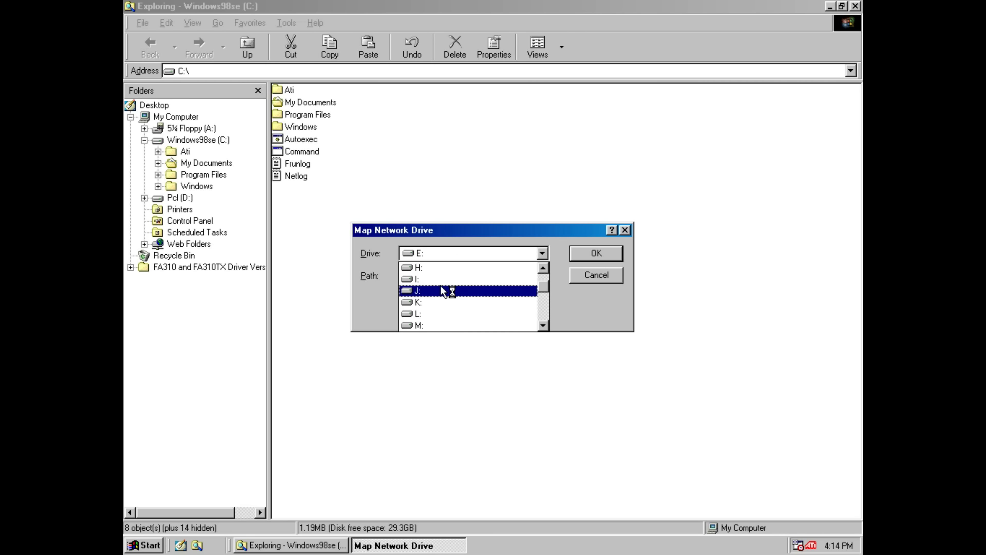
scroll(444, 292, down, 2)
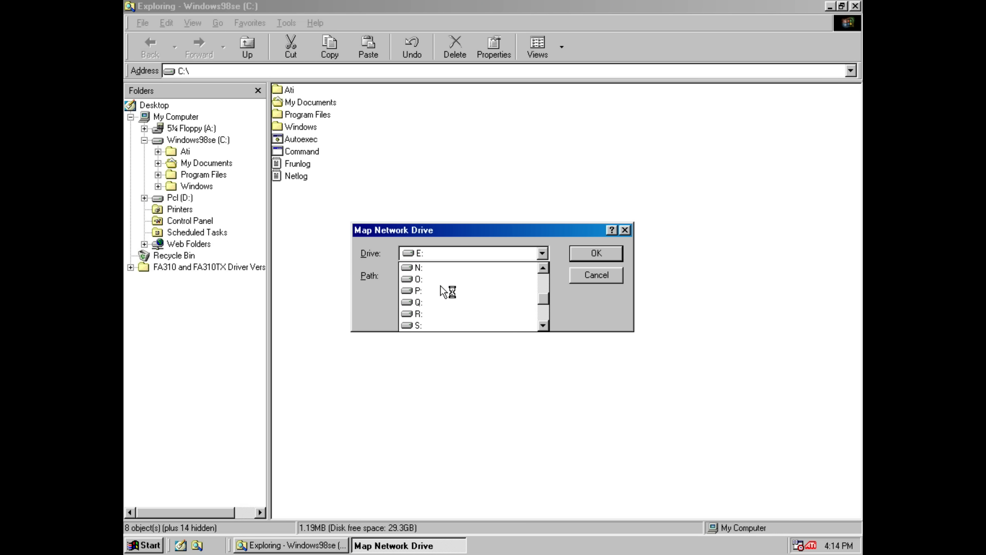
click(417, 328)
click(402, 298)
click(419, 275)
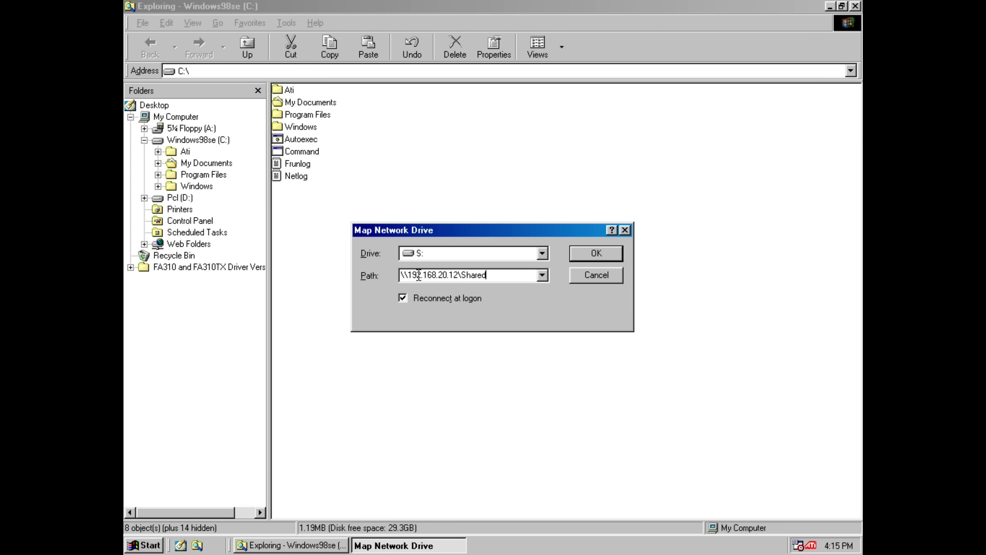
text(e)
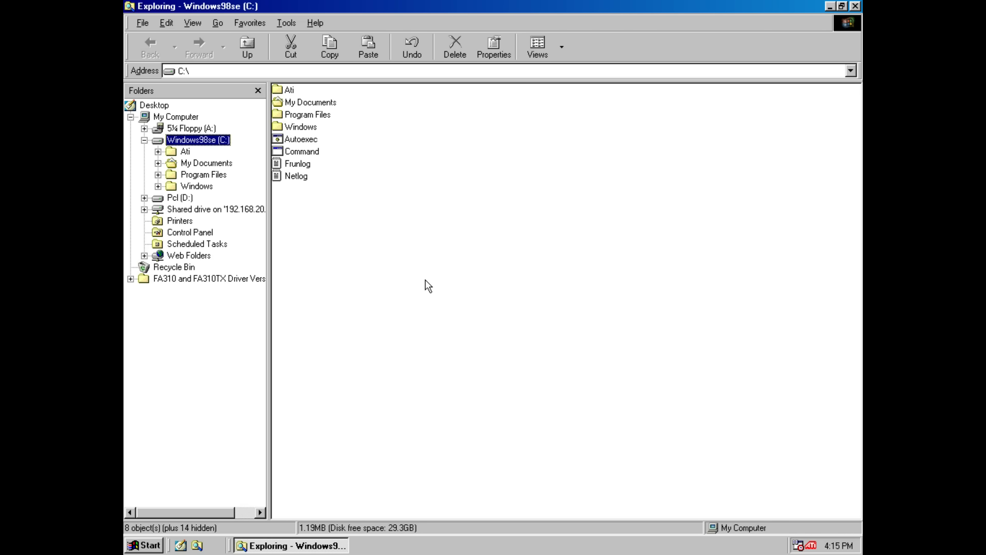
Step: Expand the S: drive in the folder tree and open its Benchmarks folder
click(236, 210)
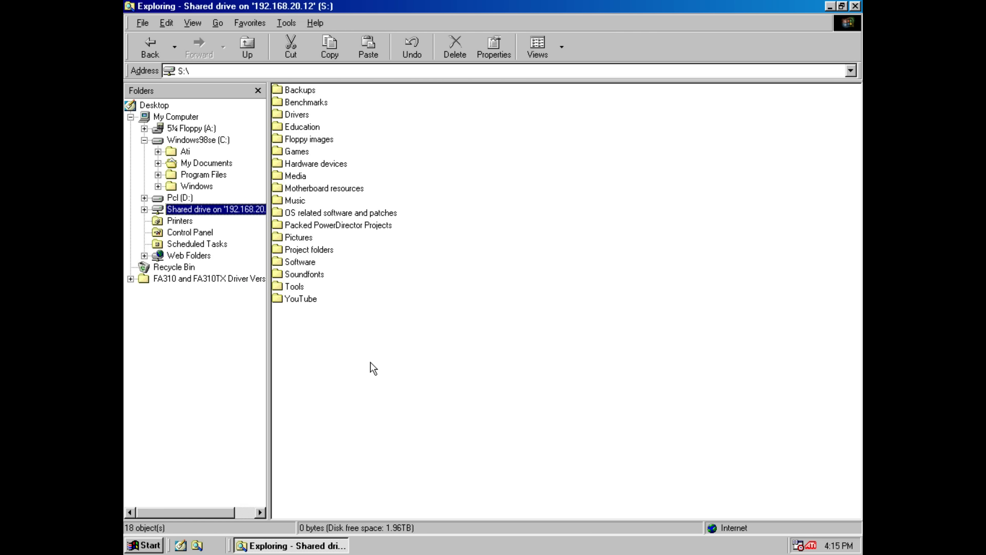
click(144, 210)
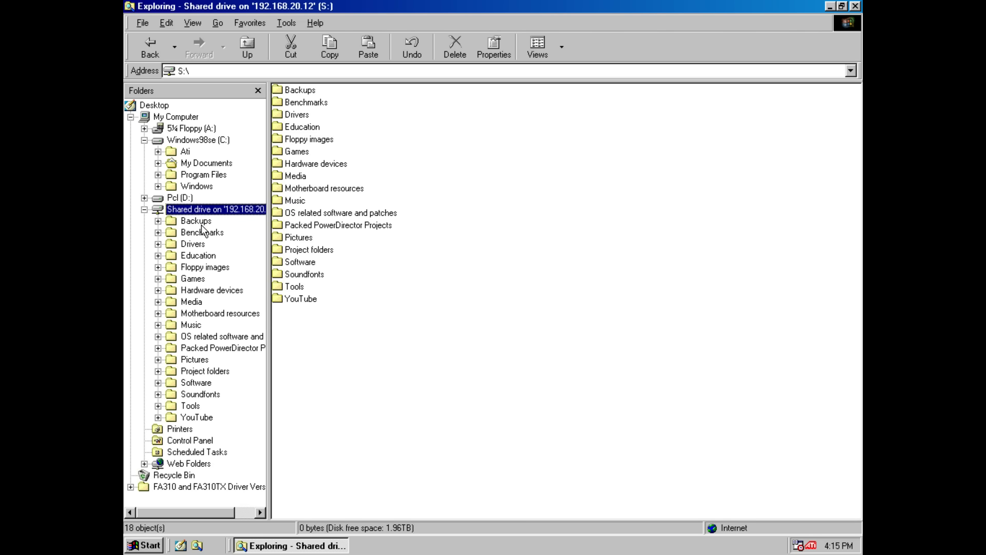
click(204, 232)
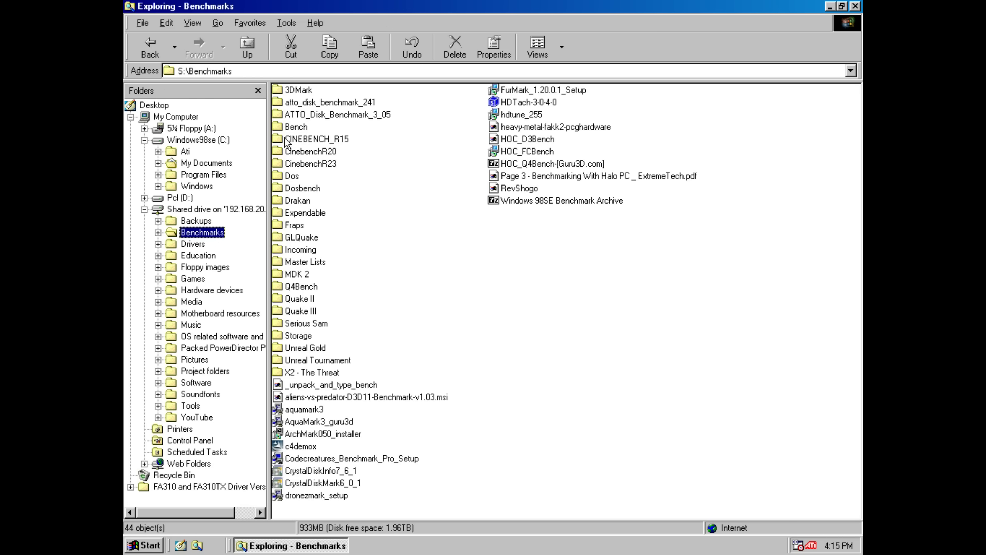
Step: Launch 3DMark2000 from the 3DMark folder, accept the DirectX 7 notice, and paste the registration code
double_click(292, 93)
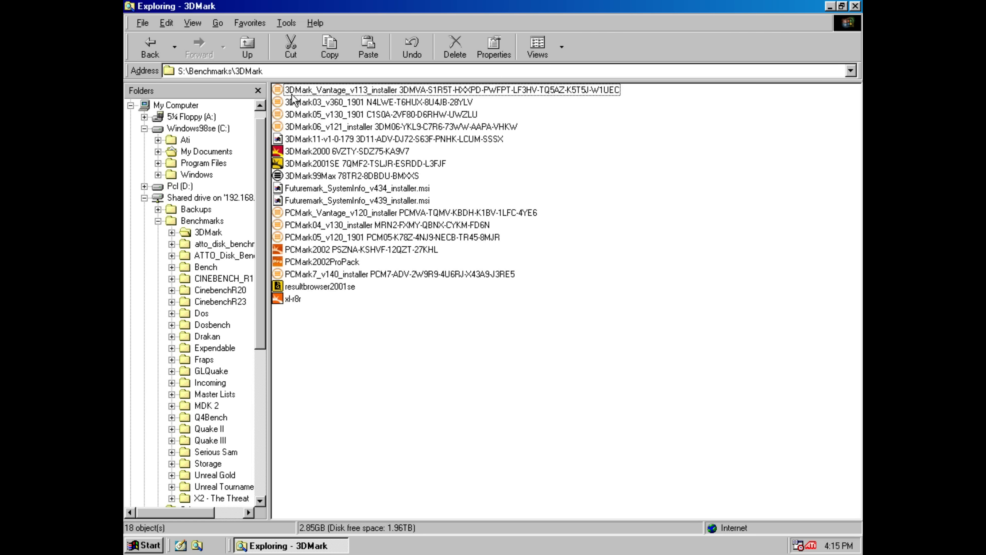
double_click(322, 151)
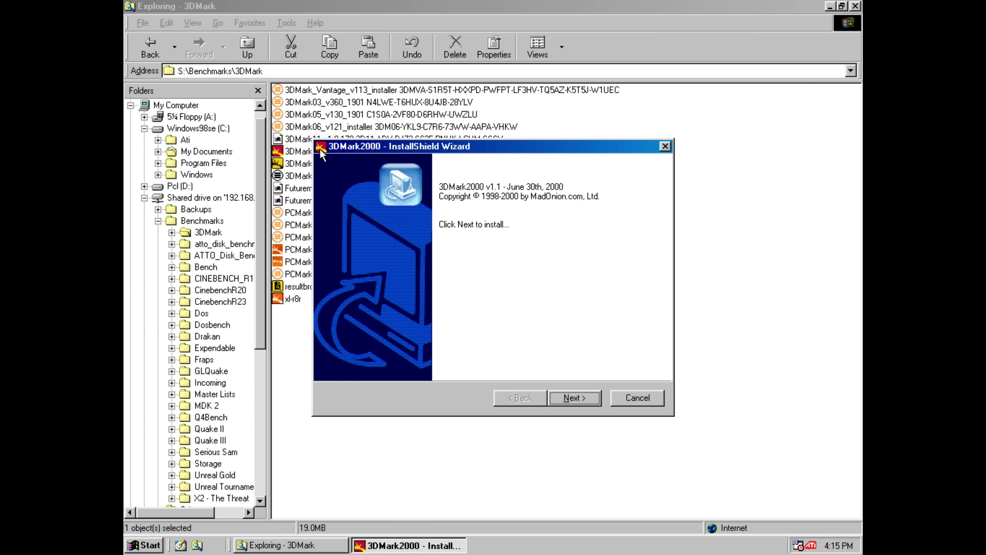
click(583, 397)
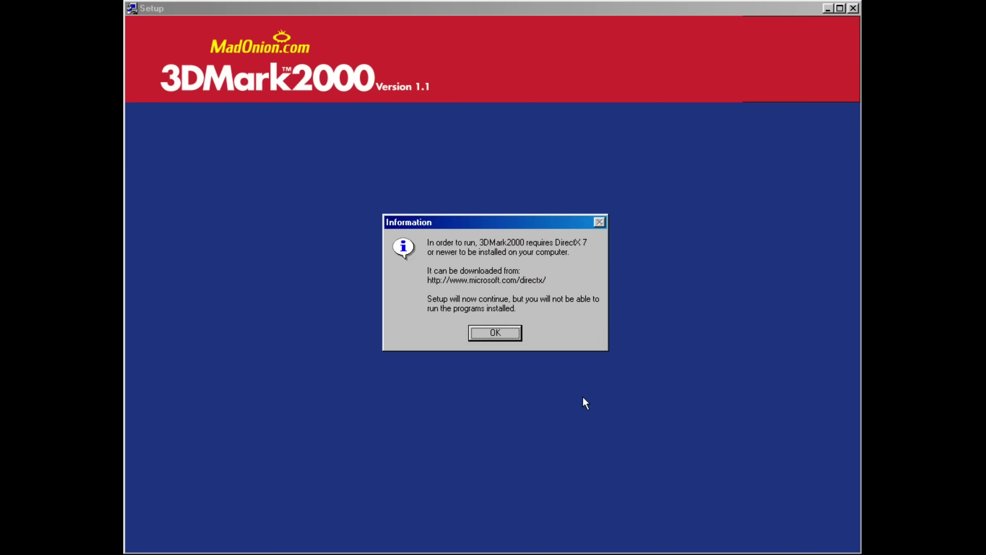
click(493, 333)
click(516, 339)
drag(493, 339, 446, 340)
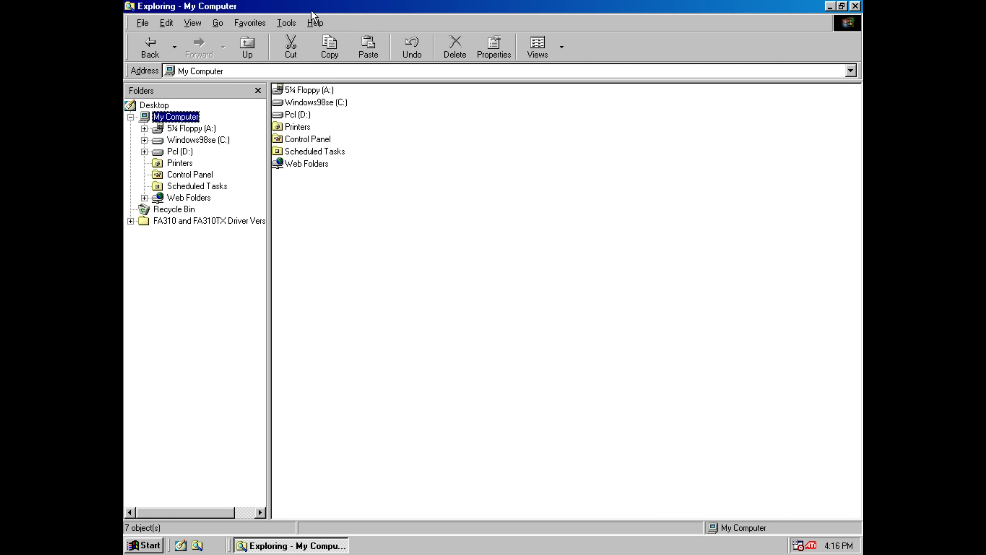
Step: Map \\PHILSNAS\Shared Drive as drive S: using the NAS host name, reconnecting at logon
click(298, 21)
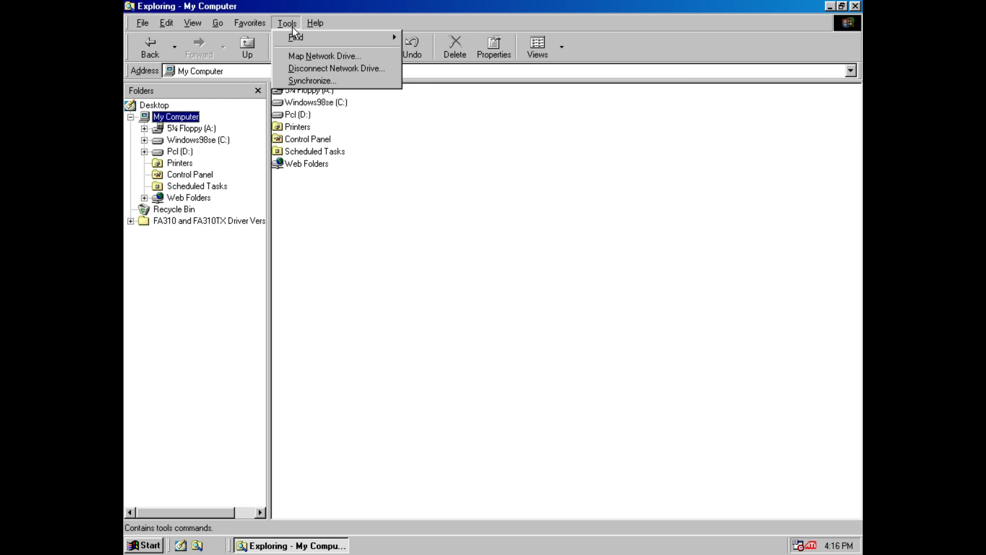
click(306, 57)
click(455, 254)
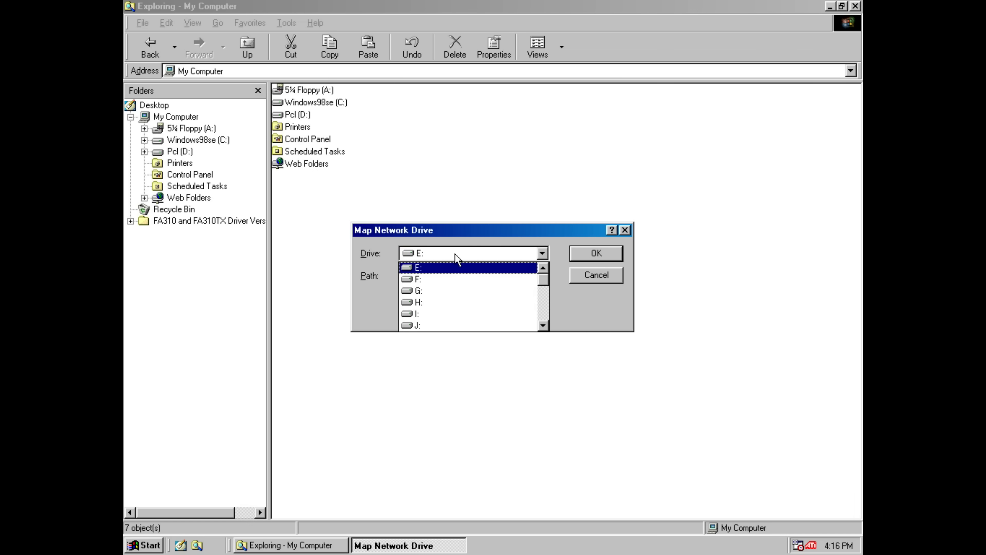
scroll(450, 325, down, 1)
scroll(451, 325, down, 2)
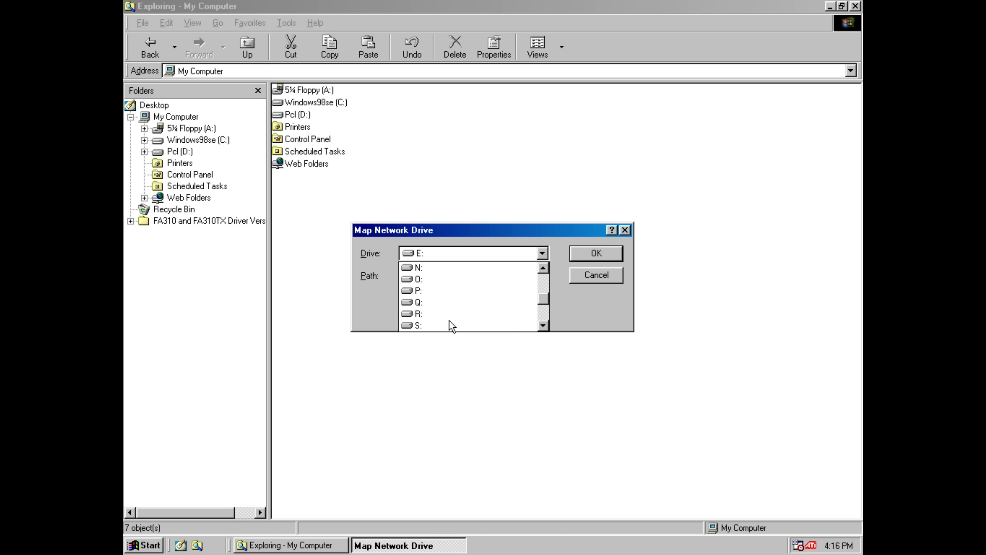
click(425, 326)
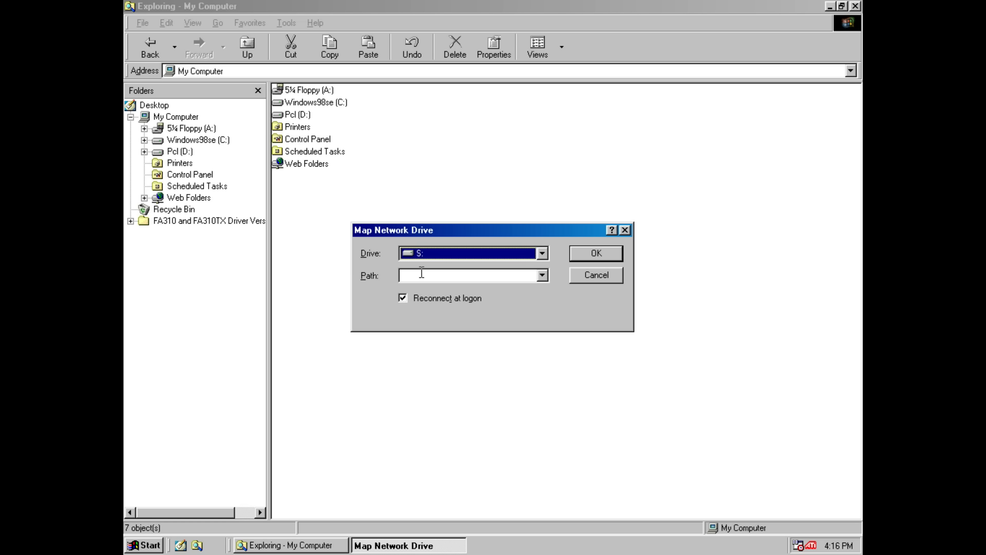
click(417, 275)
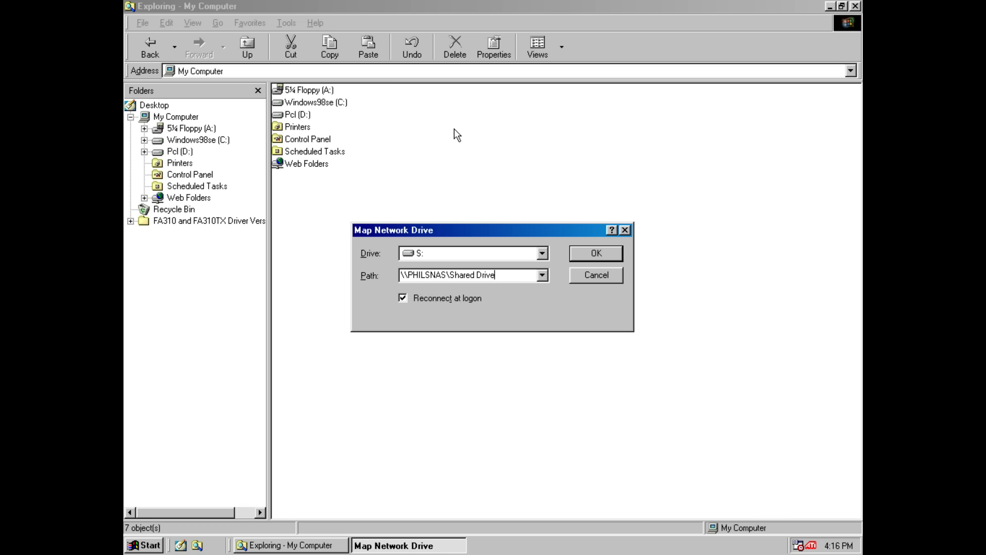
key(Return)
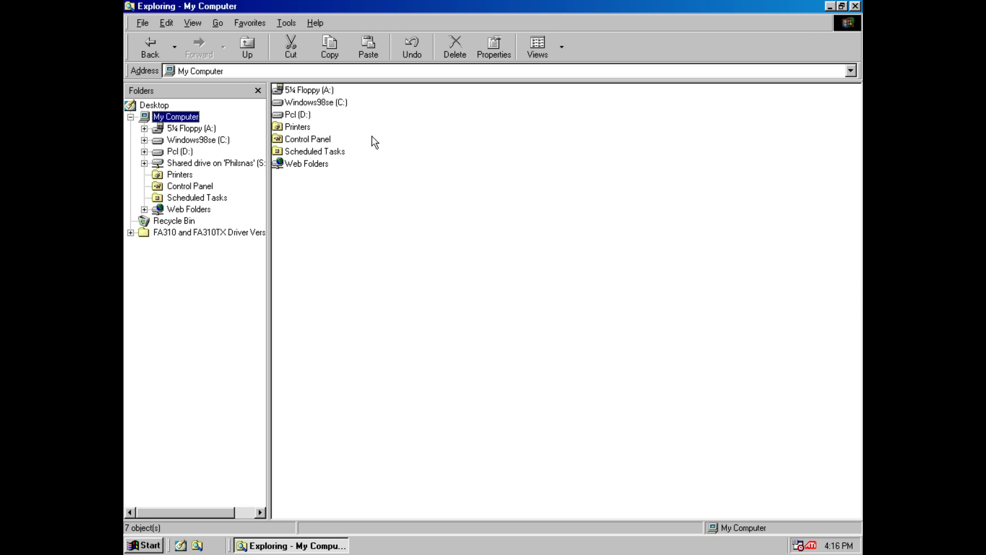
Step: Show S: on Philsnas with its 18 folders expanded in a widened folder tree
click(223, 163)
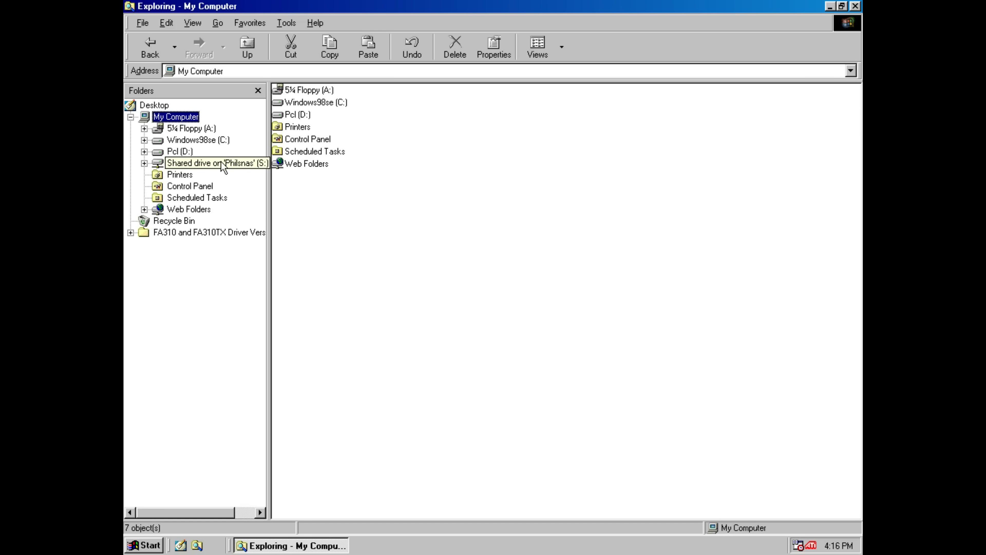
click(144, 163)
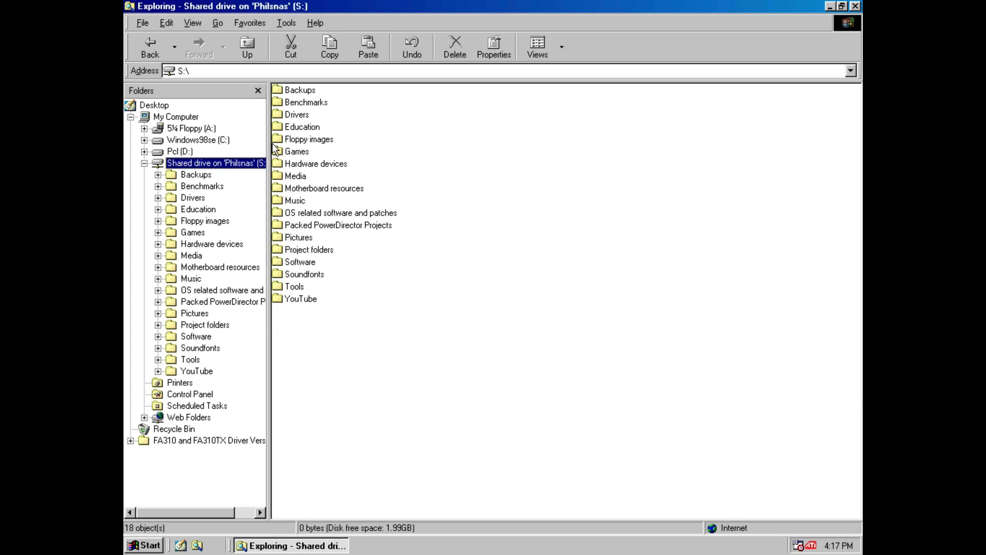
drag(273, 146, 328, 147)
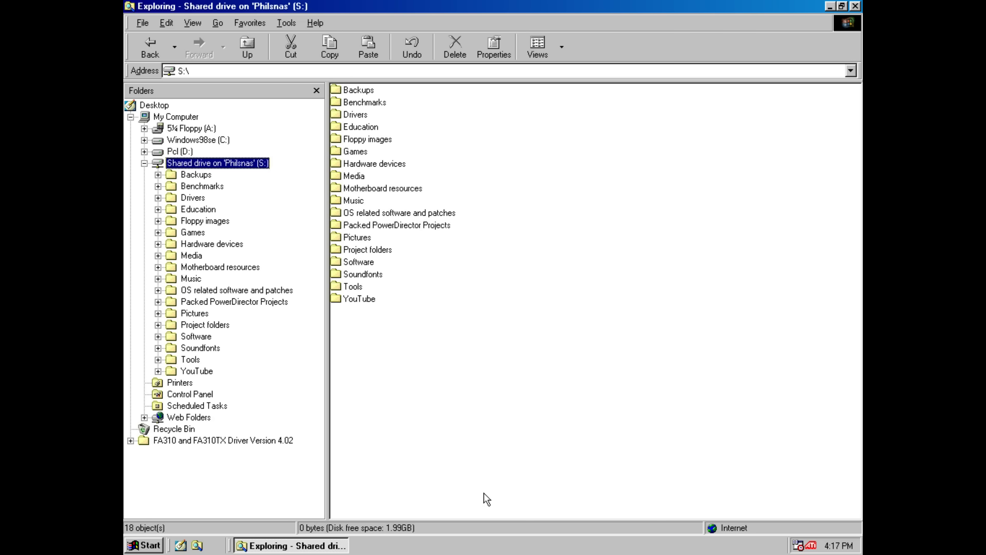